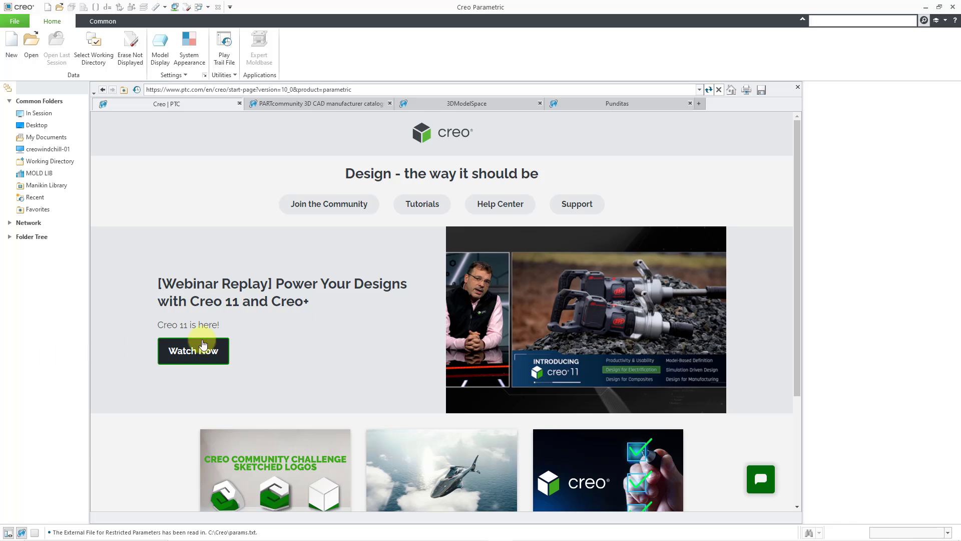
# - Close the start page browser and show the Environment page of Creo Parametric Options
pyautogui.click(799, 88)
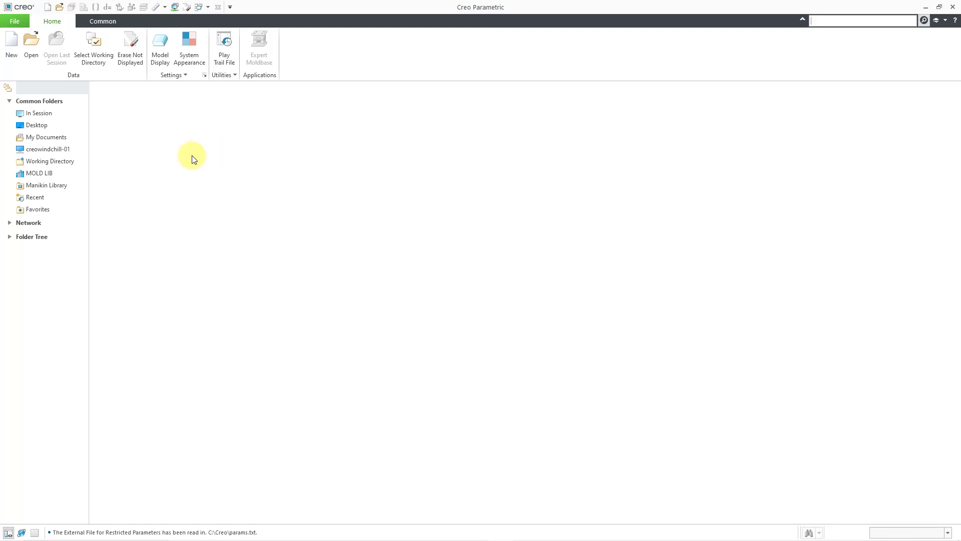
pyautogui.click(15, 23)
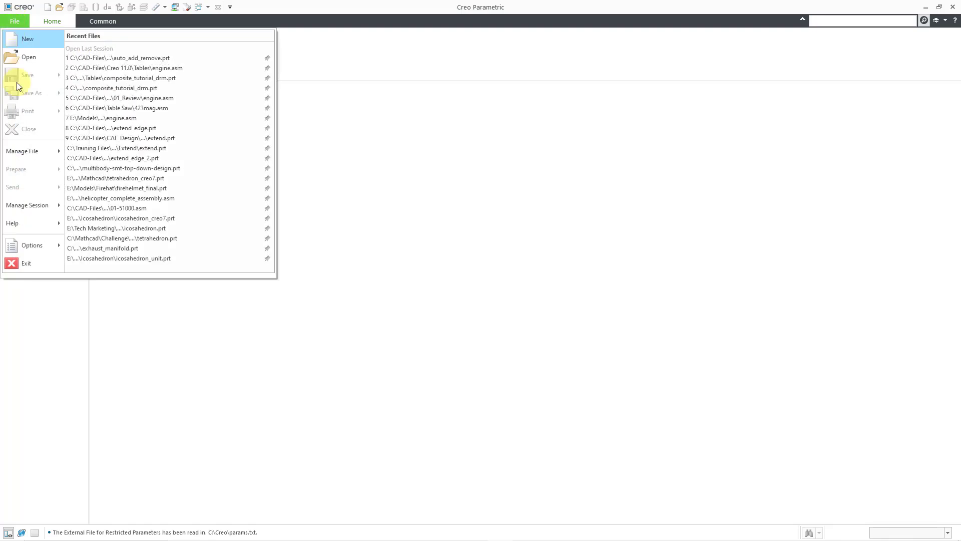
pyautogui.moveTo(42, 244)
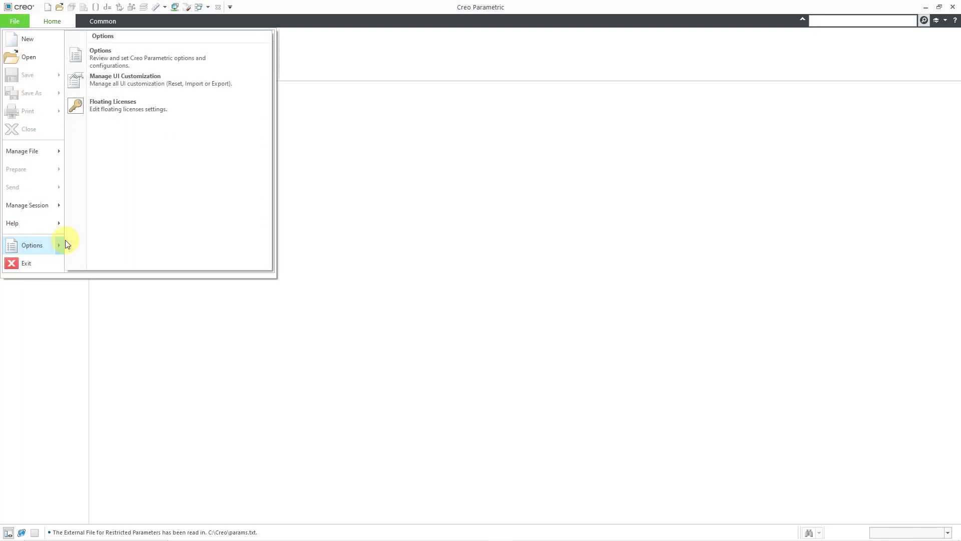
pyautogui.click(127, 50)
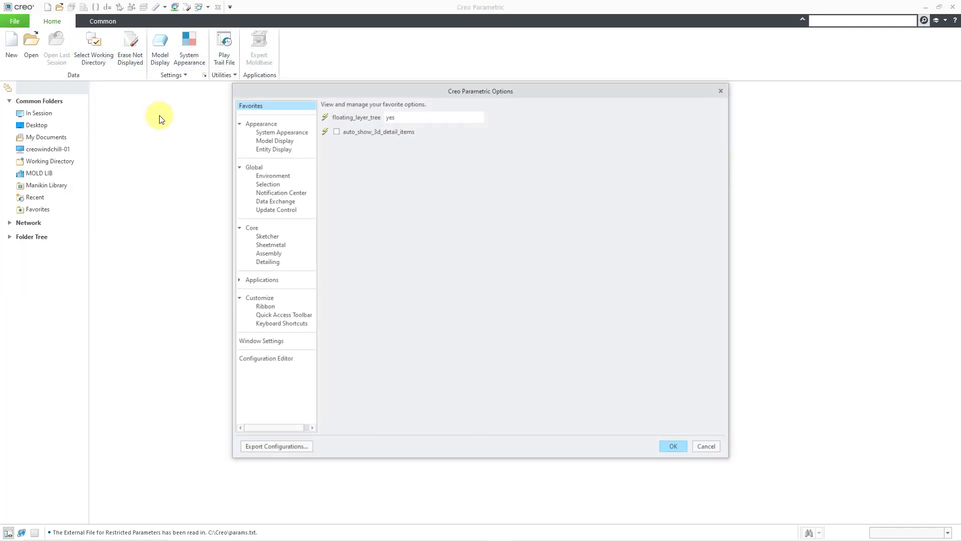
pyautogui.click(279, 175)
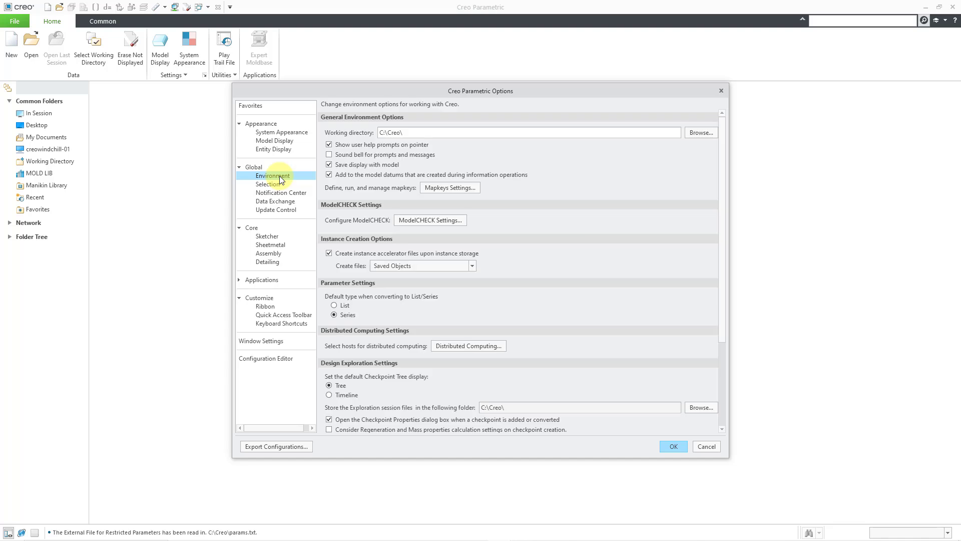
# - Open Mapkeys Settings and move the Mapkeys dialog, listing mapkey cs, to the screen centre
pyautogui.click(454, 189)
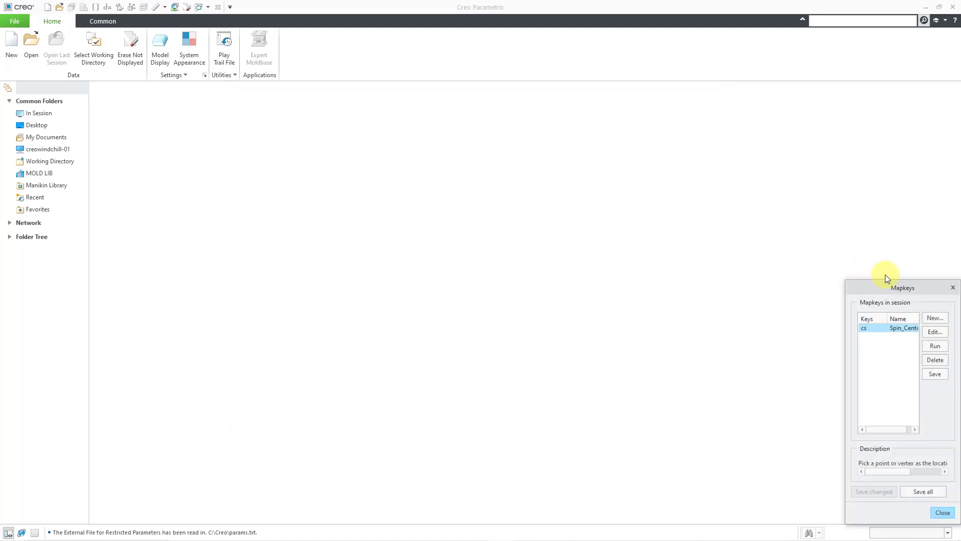
pyautogui.moveTo(902, 287); pyautogui.dragTo(523, 181)
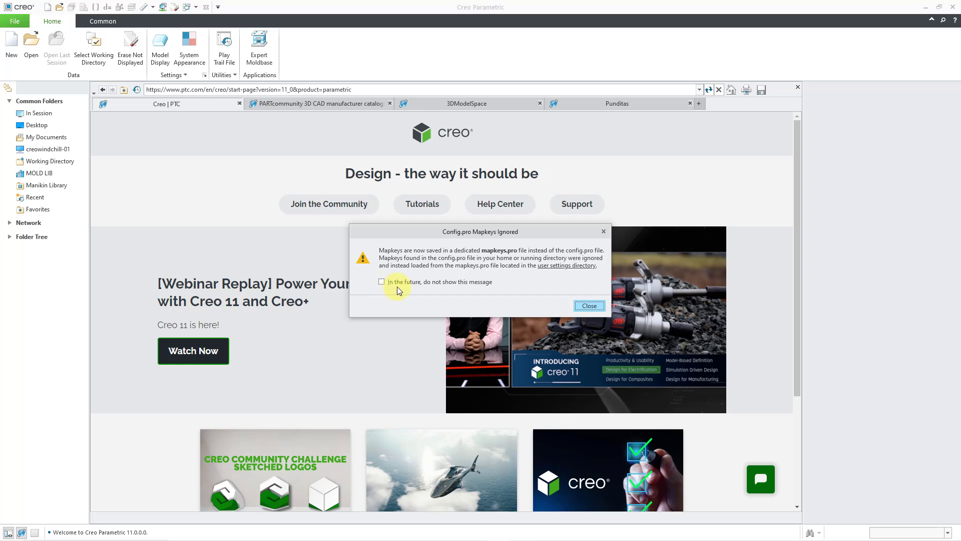
# - Close the Config.pro Mapkeys Ignored message
pyautogui.click(588, 305)
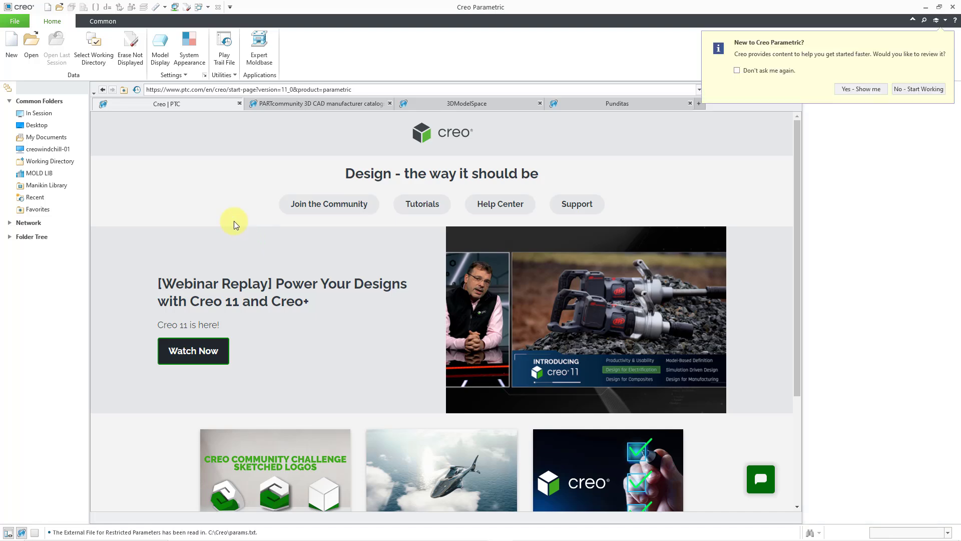
# - Review the Window Settings' General Settings without changes, then close the start page browser
pyautogui.click(15, 21)
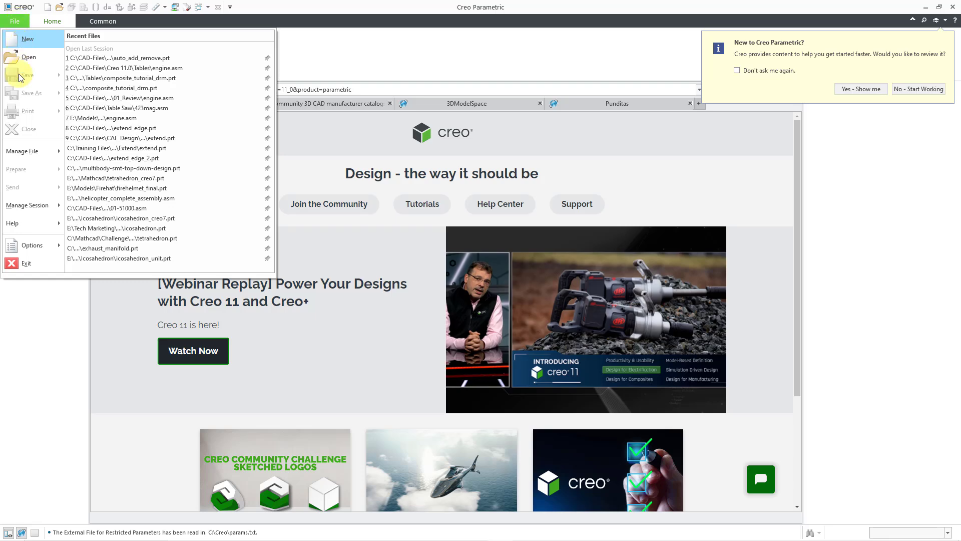
pyautogui.moveTo(34, 241)
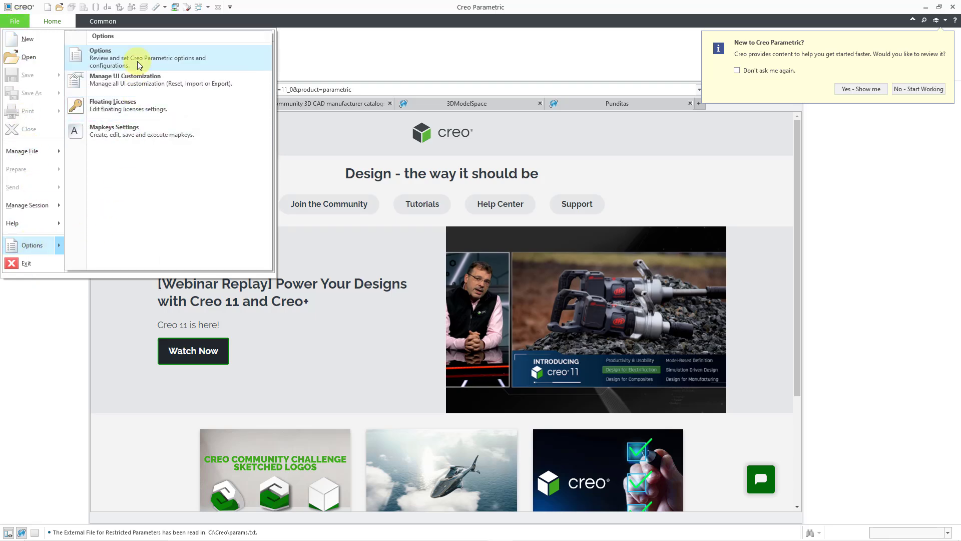
pyautogui.click(137, 61)
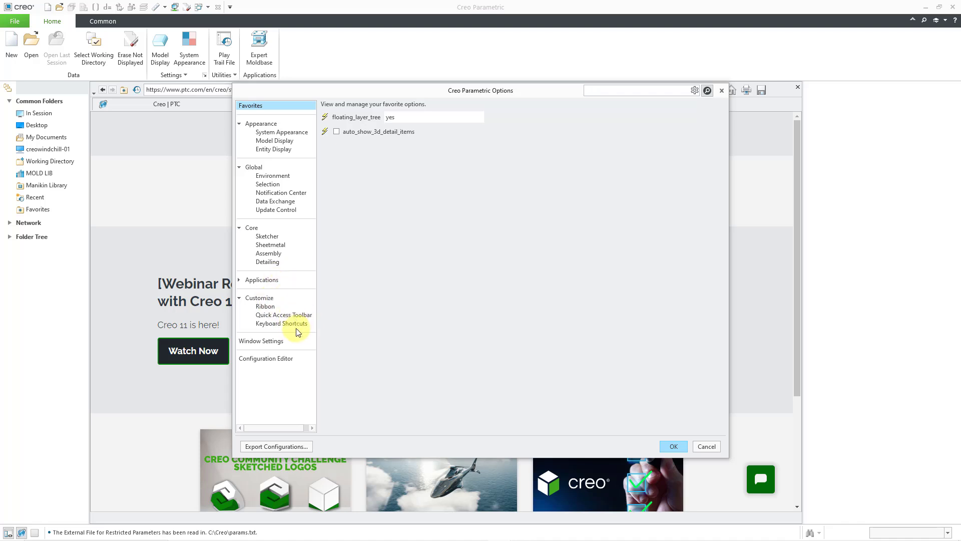
pyautogui.click(277, 340)
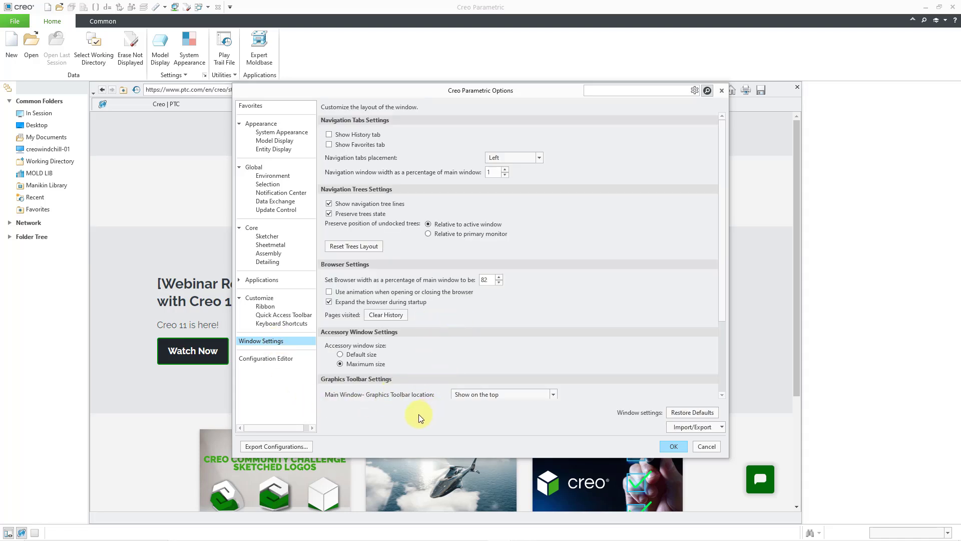
pyautogui.scroll(-3, 430, 351)
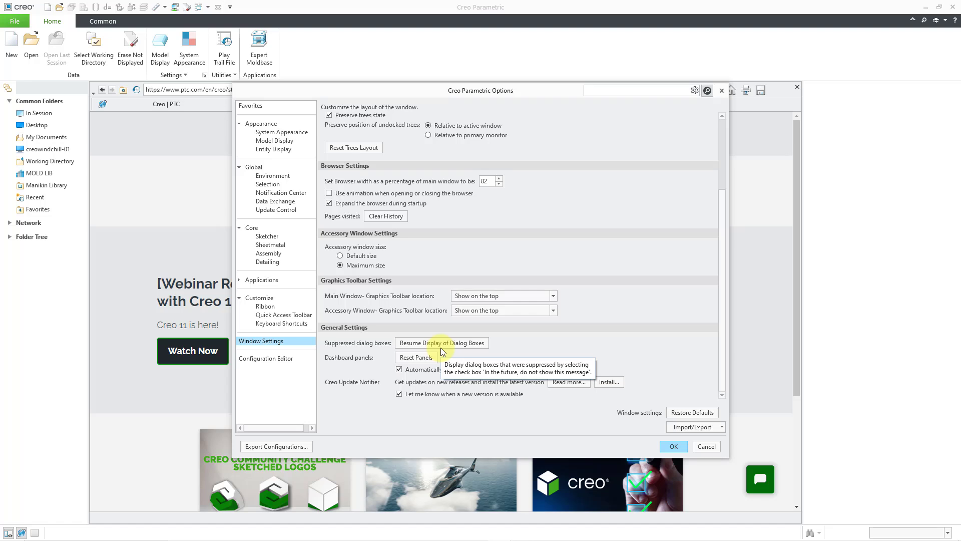
pyautogui.click(705, 446)
pyautogui.click(796, 88)
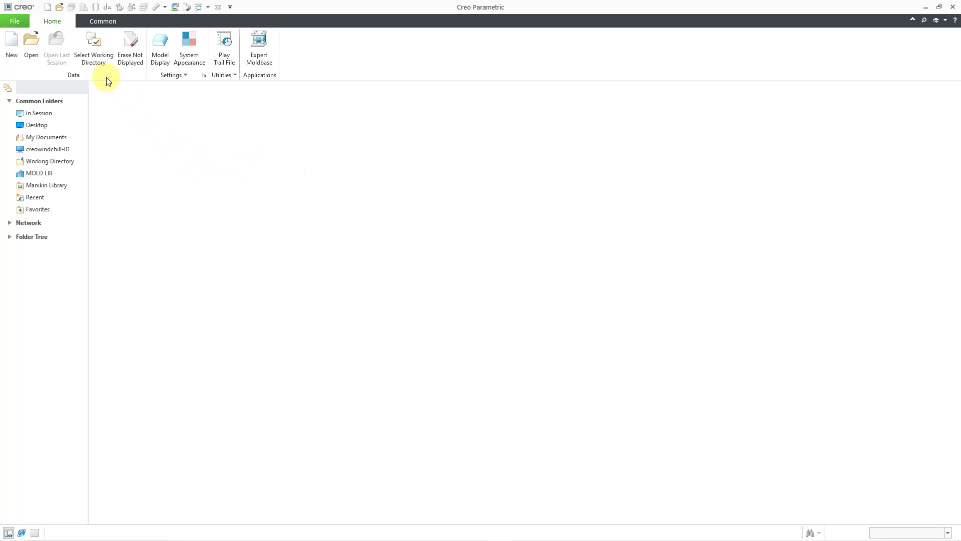
# - Open the Mapkeys dialog listing erc, mas, mpf and cs, and centre it on screen
pyautogui.click(18, 21)
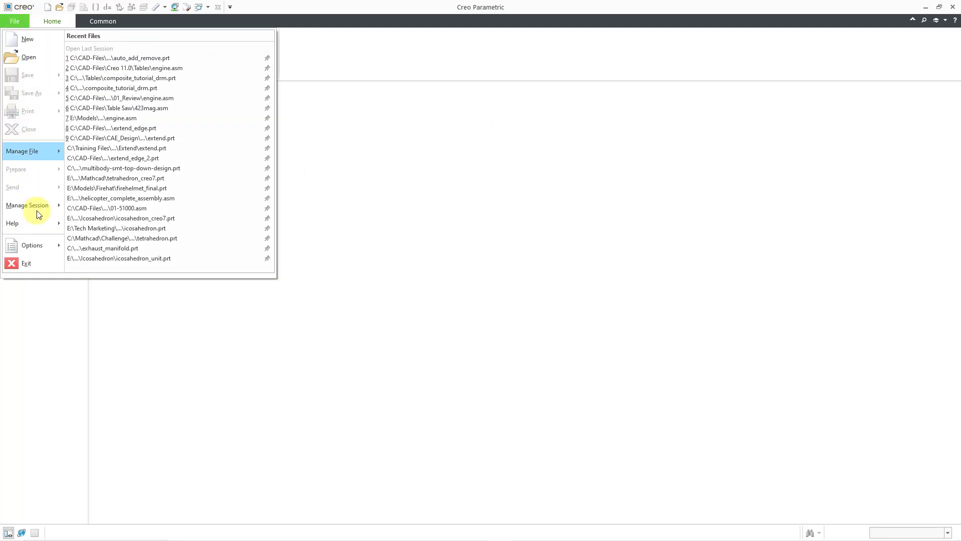
pyautogui.moveTo(41, 243)
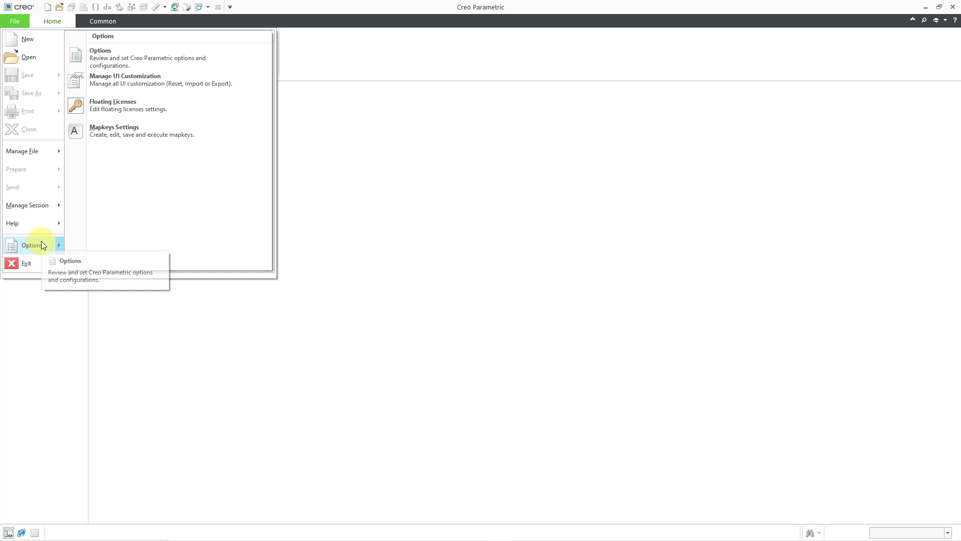
pyautogui.click(199, 137)
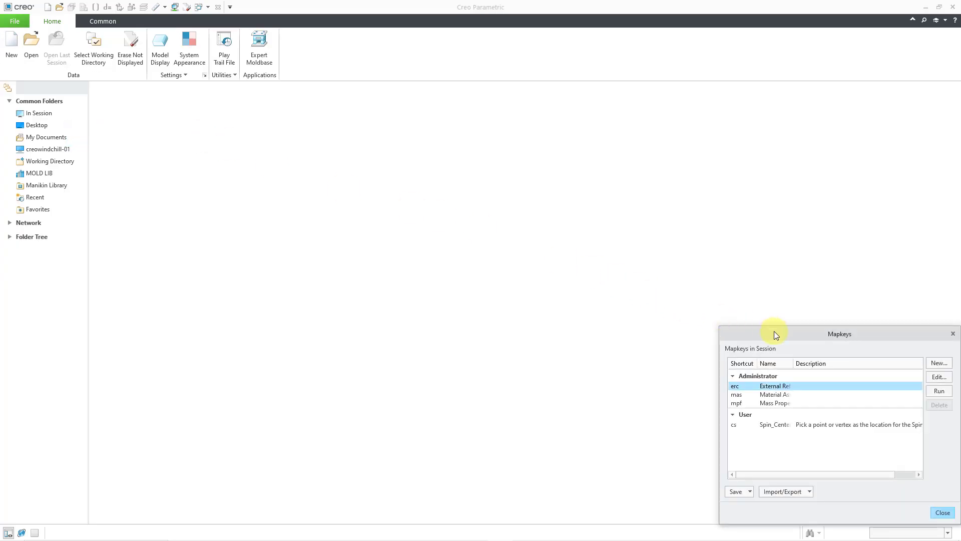
pyautogui.moveTo(782, 334); pyautogui.dragTo(414, 179)
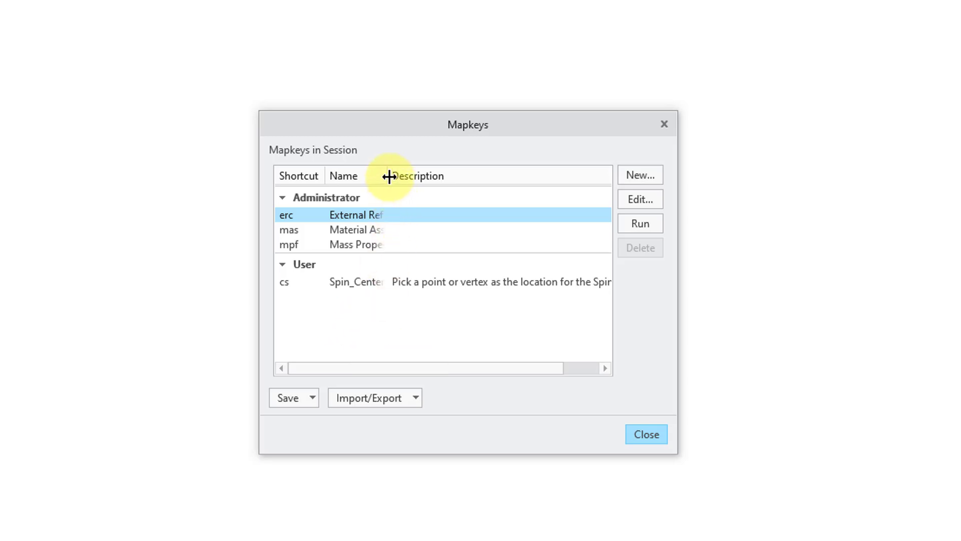
# - Widen the Name column to show full mapkey names and review the Save and Import/Export choices
pyautogui.moveTo(389, 176); pyautogui.dragTo(511, 176)
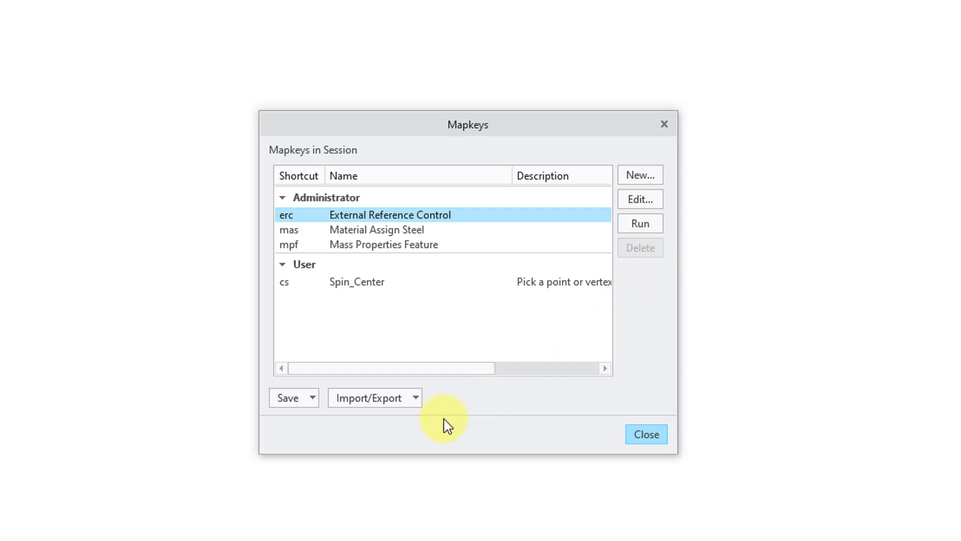
pyautogui.click(313, 398)
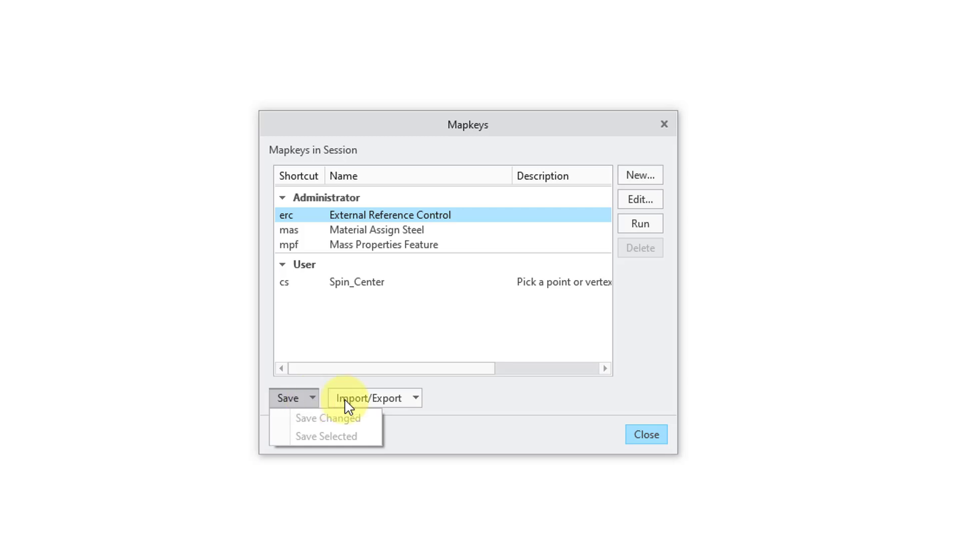
pyautogui.click(476, 398)
pyautogui.click(416, 398)
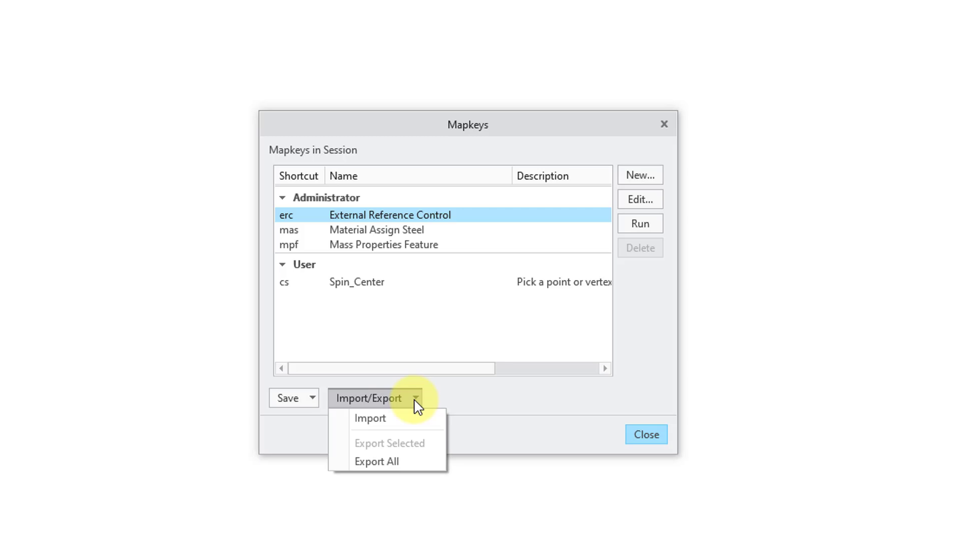
pyautogui.click(511, 405)
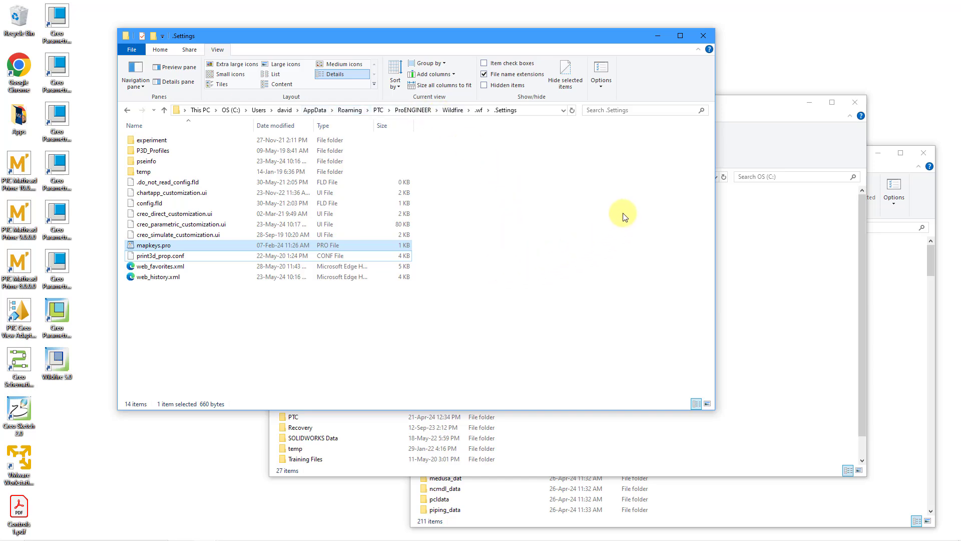
# - Close the .Settings window and go to the %appdata% folder
pyautogui.click(703, 36)
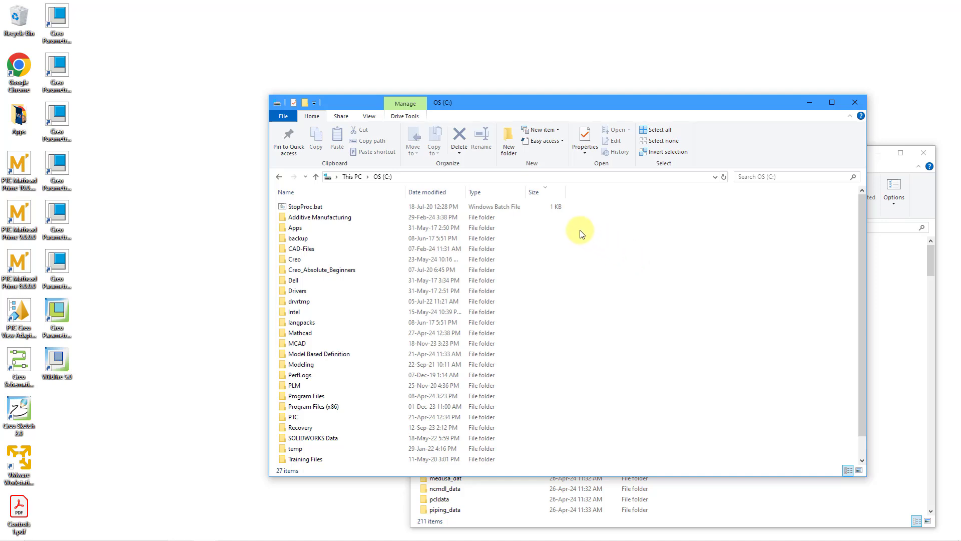
pyautogui.click(510, 177)
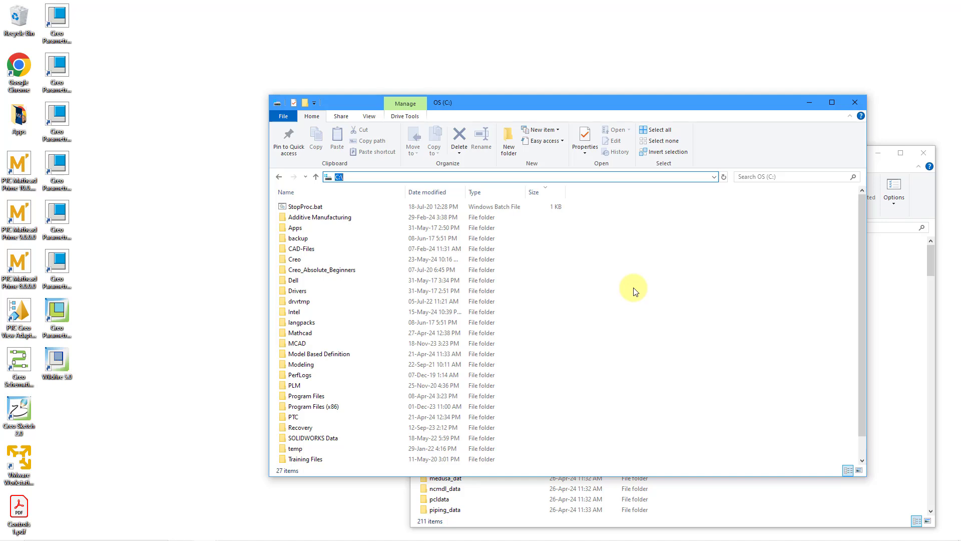
pyautogui.write('%appdata%')
pyautogui.press('Return')
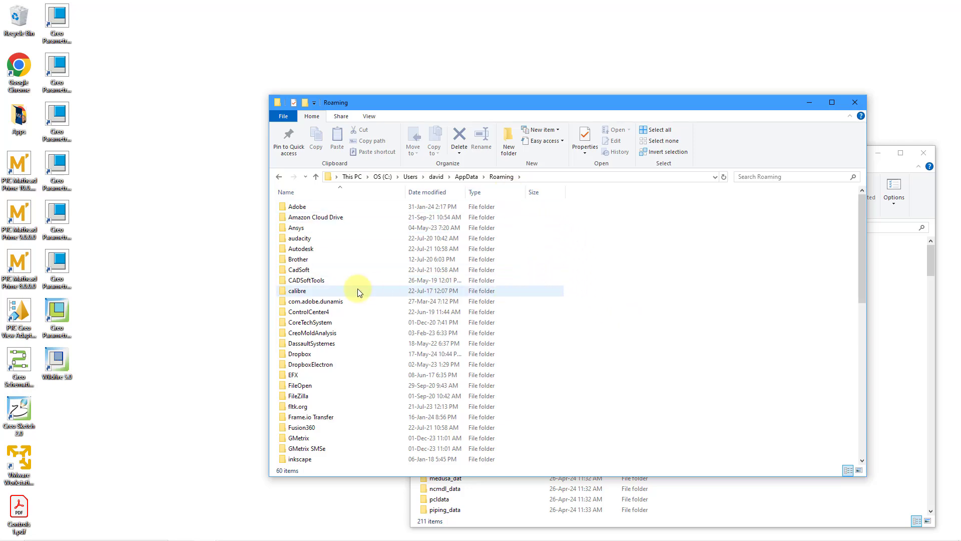
# - Open the folders PTC > ProENGINEER > Wildfire > .wf > .Settings
pyautogui.scroll(-5, 355, 288)
pyautogui.scroll(-5, 354, 289)
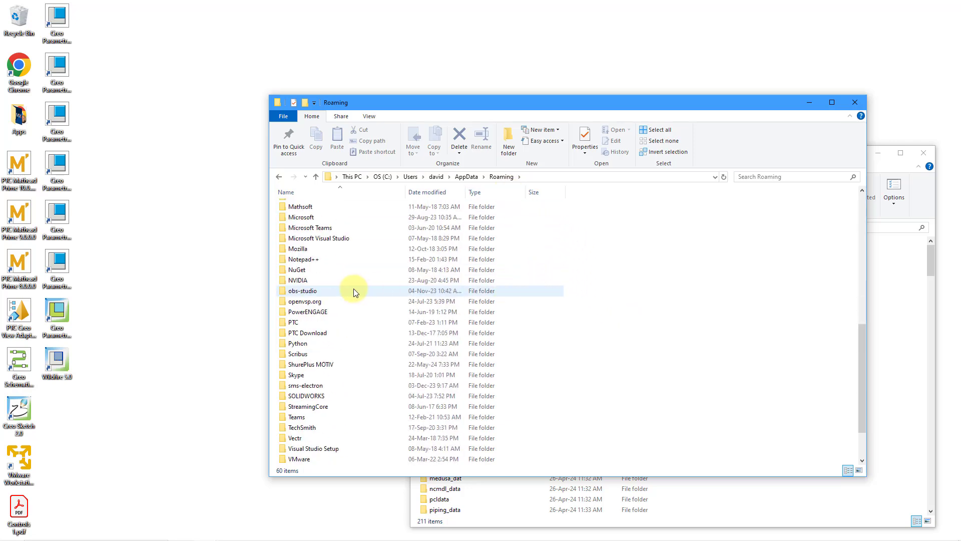
pyautogui.click(300, 323)
pyautogui.doubleClick(300, 324)
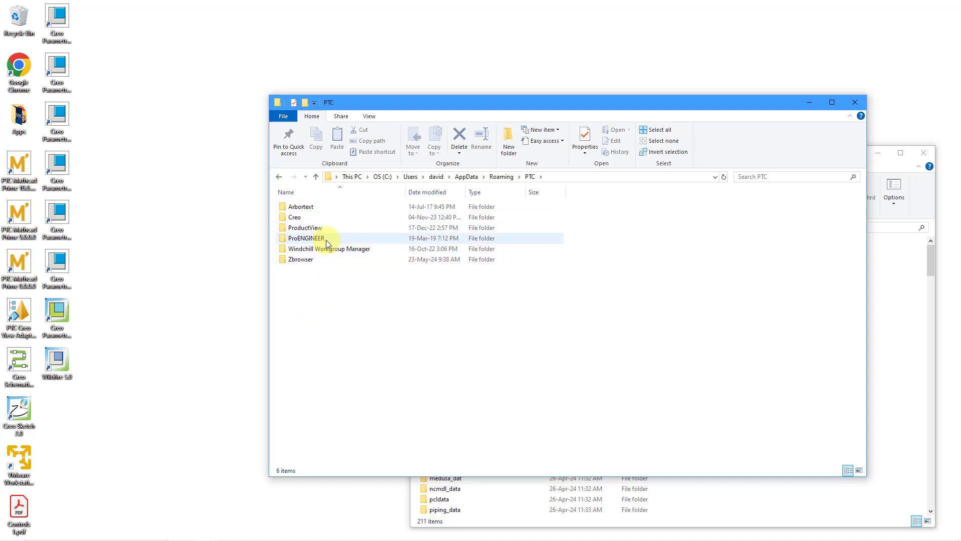
pyautogui.doubleClick(324, 239)
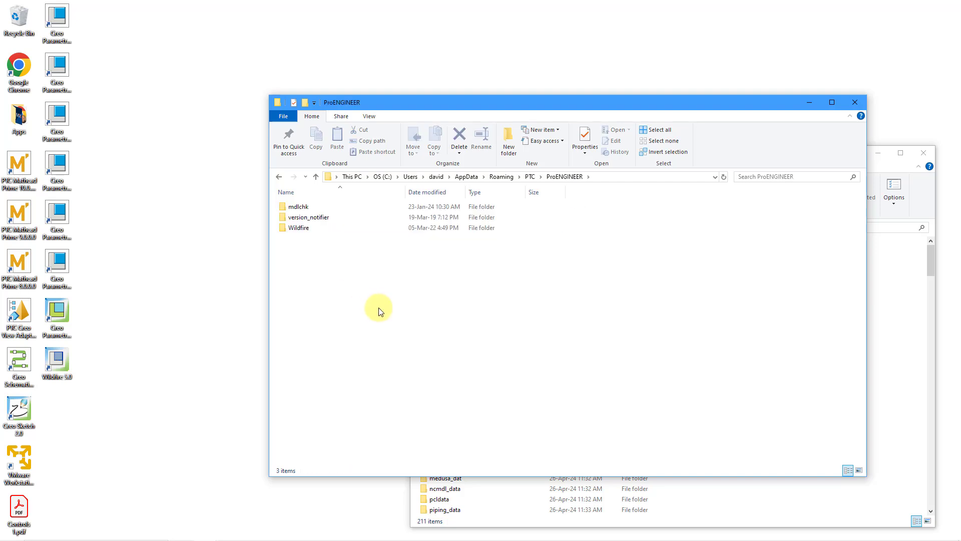
pyautogui.doubleClick(307, 229)
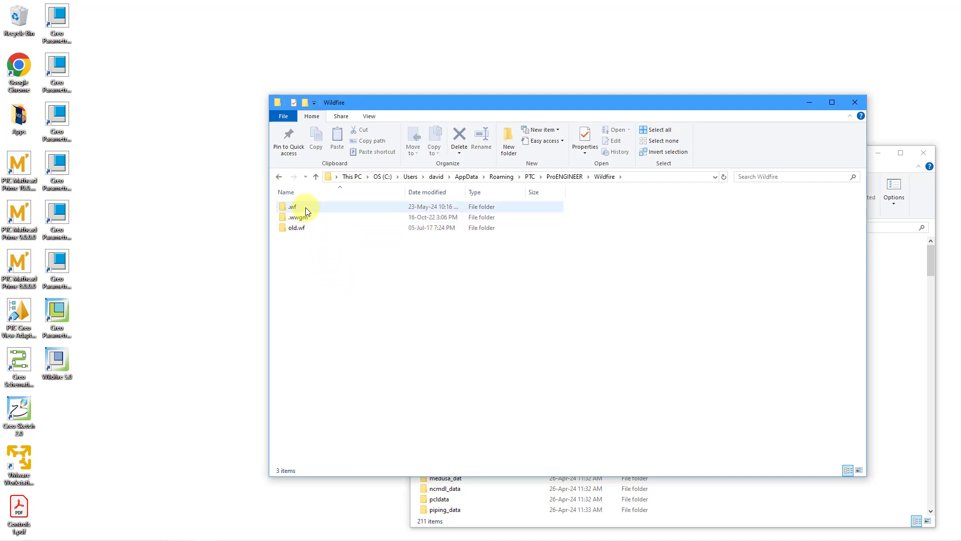
pyautogui.moveTo(303, 207)
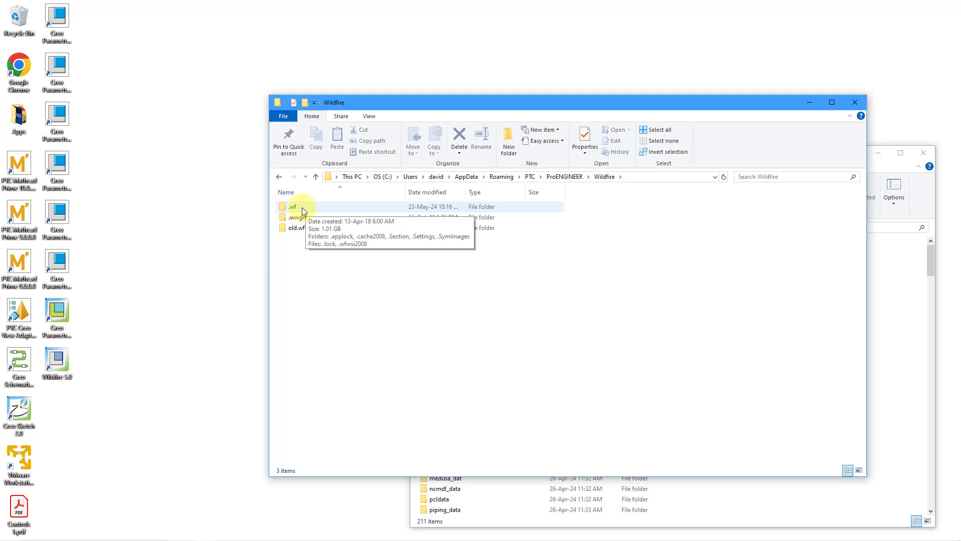
pyautogui.doubleClick(302, 207)
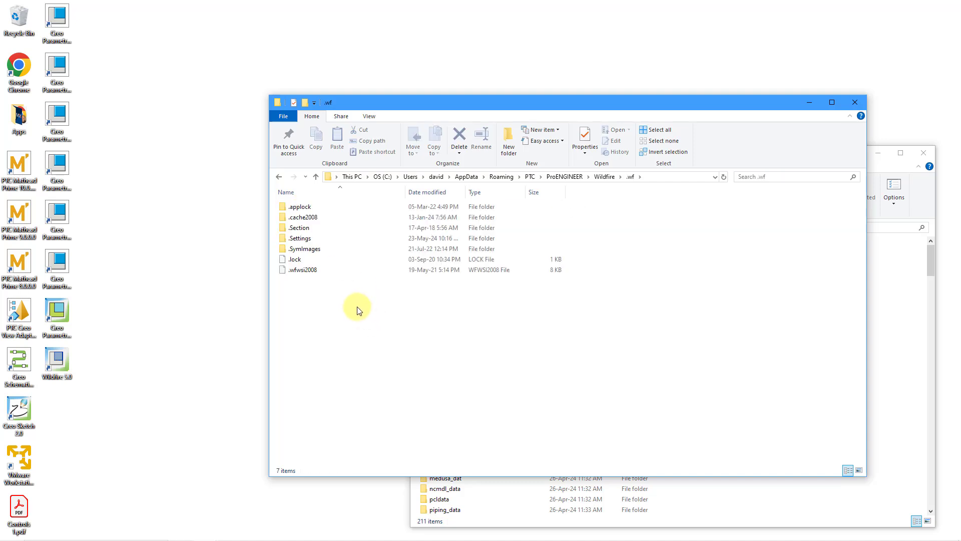
pyautogui.doubleClick(306, 238)
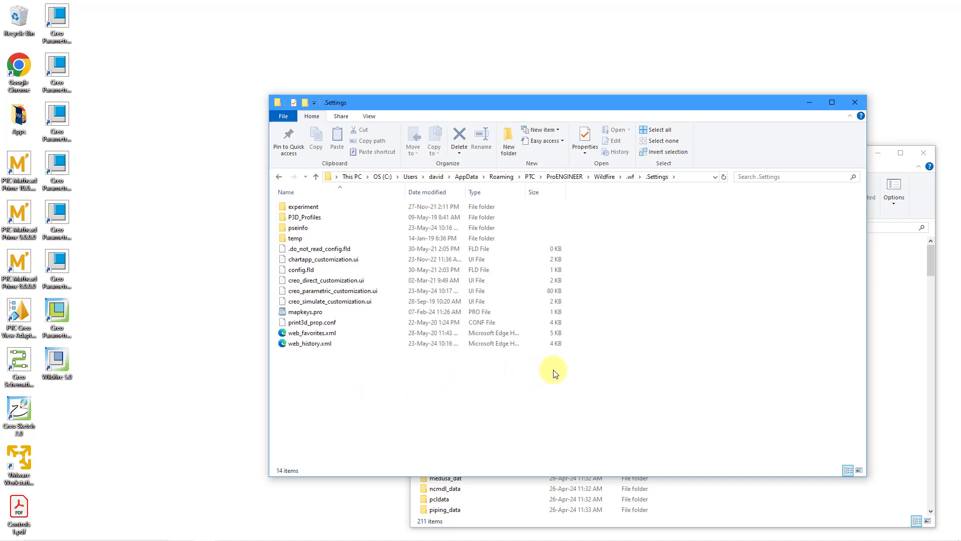
# - Close the user settings window and scroll the Common Files\text folder to its mapkeys.pro
pyautogui.click(854, 104)
pyautogui.moveTo(780, 152); pyautogui.dragTo(619, 94)
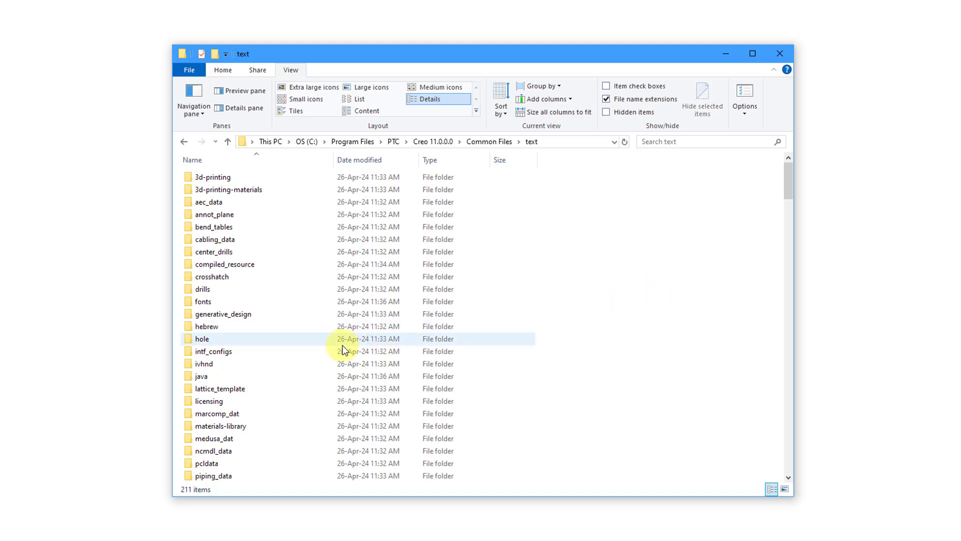
pyautogui.moveTo(272, 345)
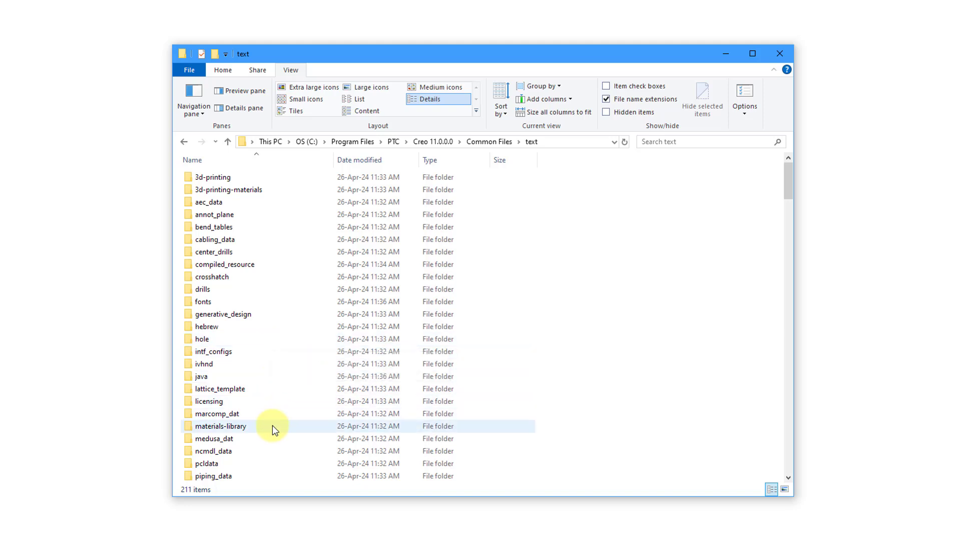
pyautogui.scroll(-3, 587, 359)
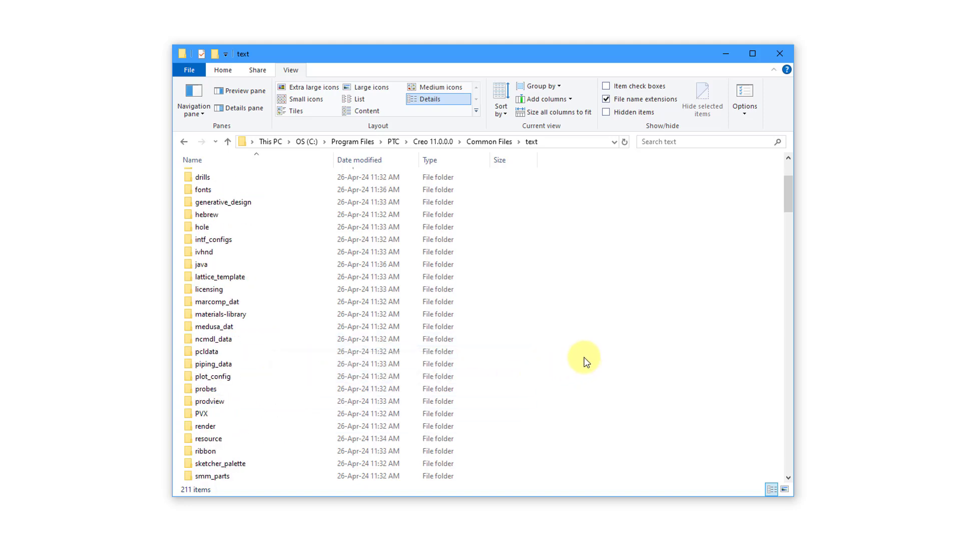
pyautogui.scroll(-15, 586, 360)
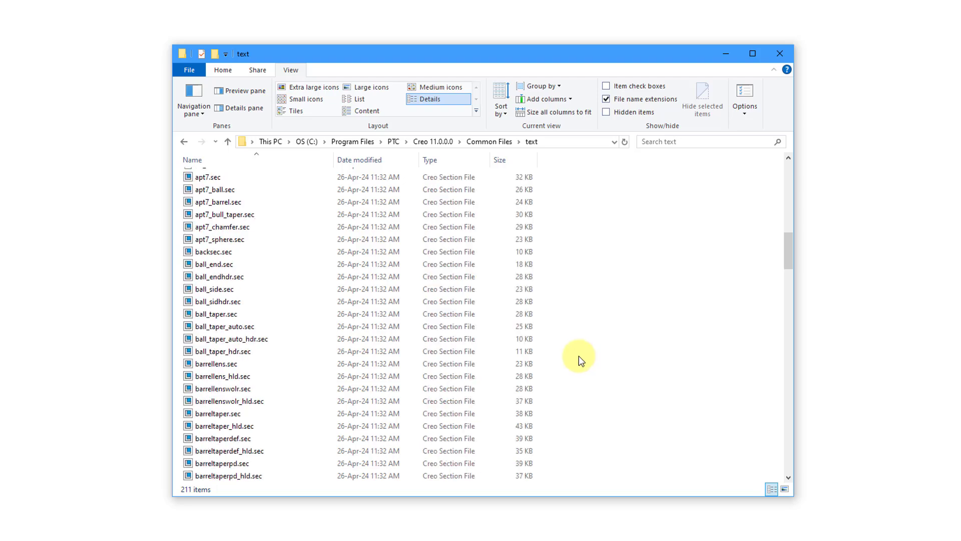
pyautogui.scroll(-9, 575, 356)
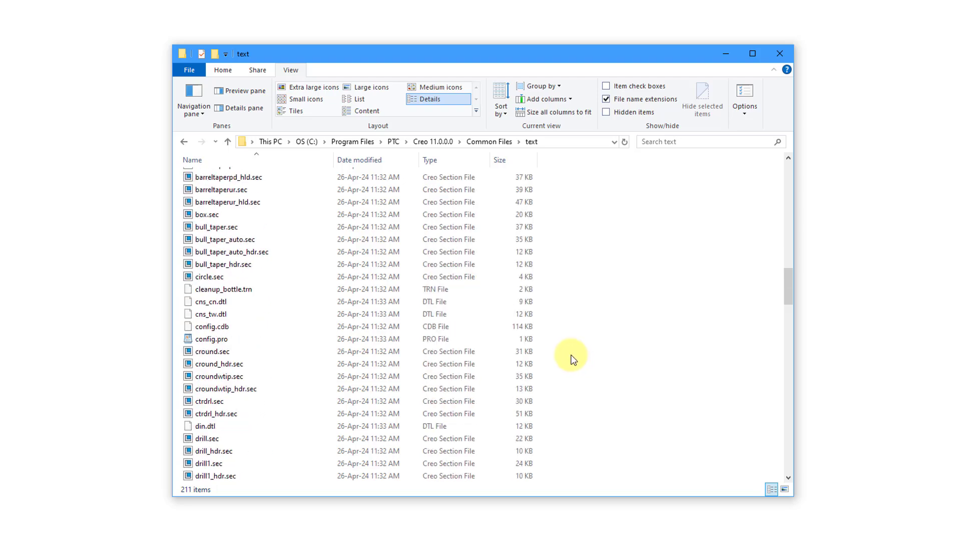
pyautogui.scroll(-7, 574, 359)
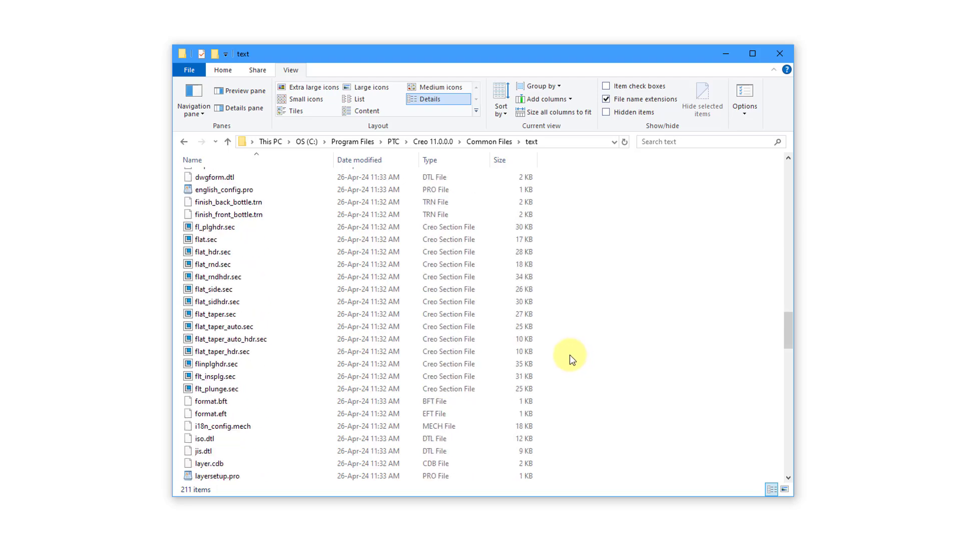
pyautogui.scroll(-3, 570, 355)
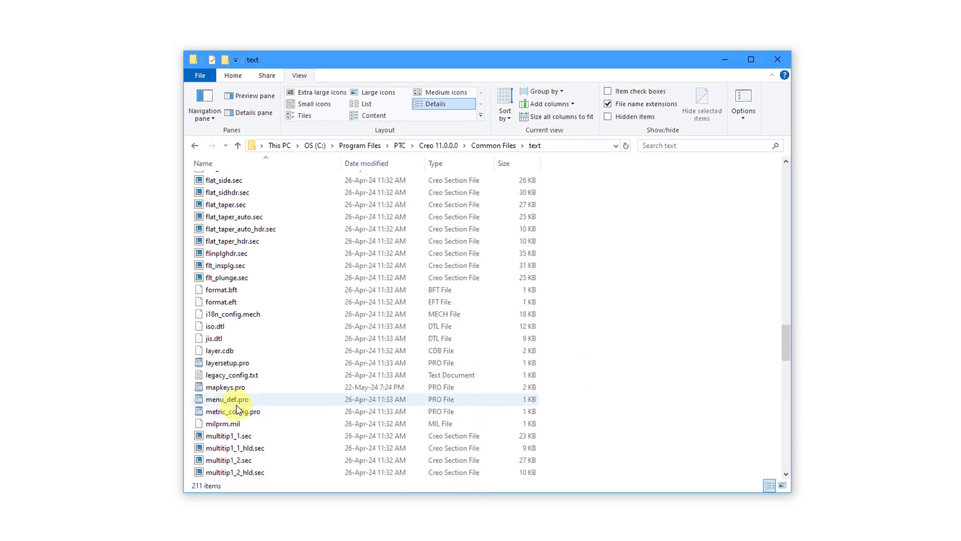
# - Open the admin mapkeys.pro file with WordPad
pyautogui.click(241, 388)
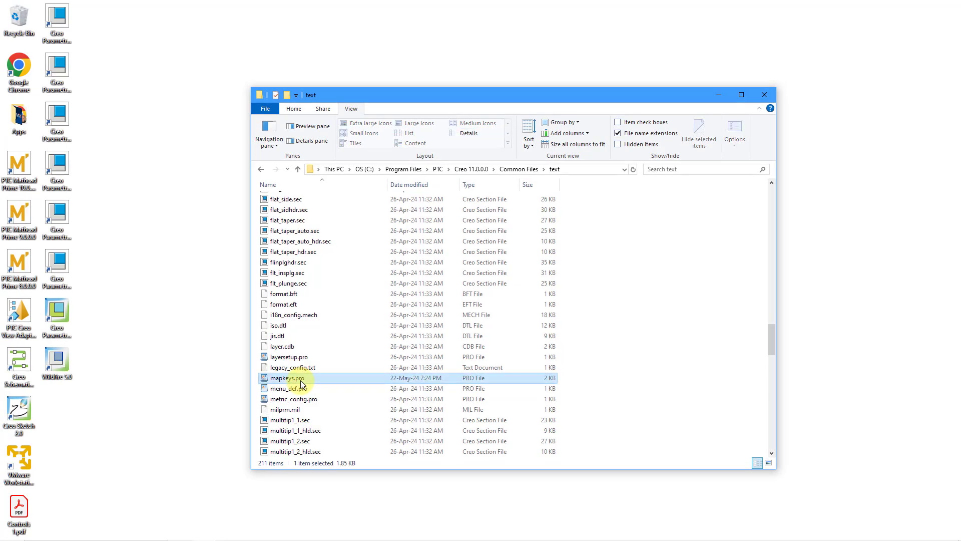
pyautogui.rightClick(301, 382)
pyautogui.moveTo(364, 272)
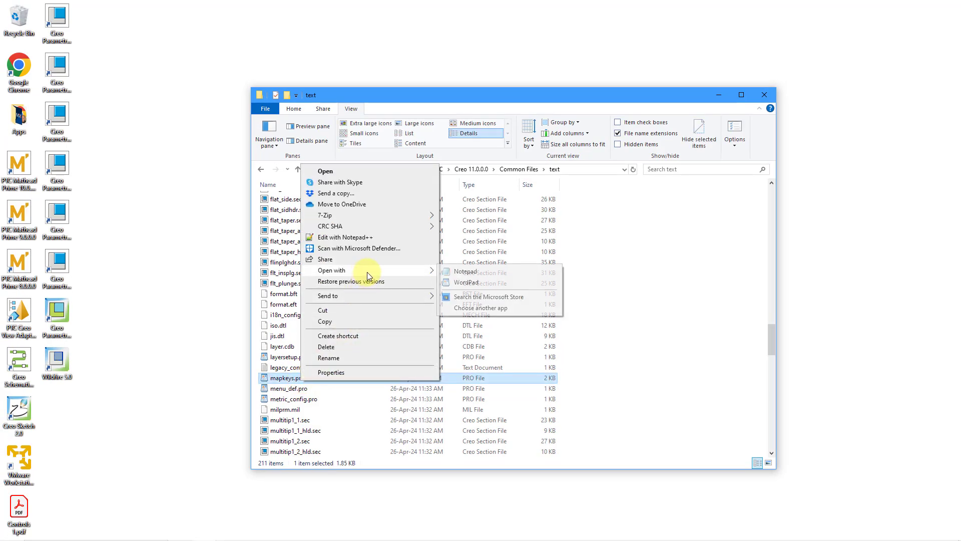
pyautogui.click(465, 282)
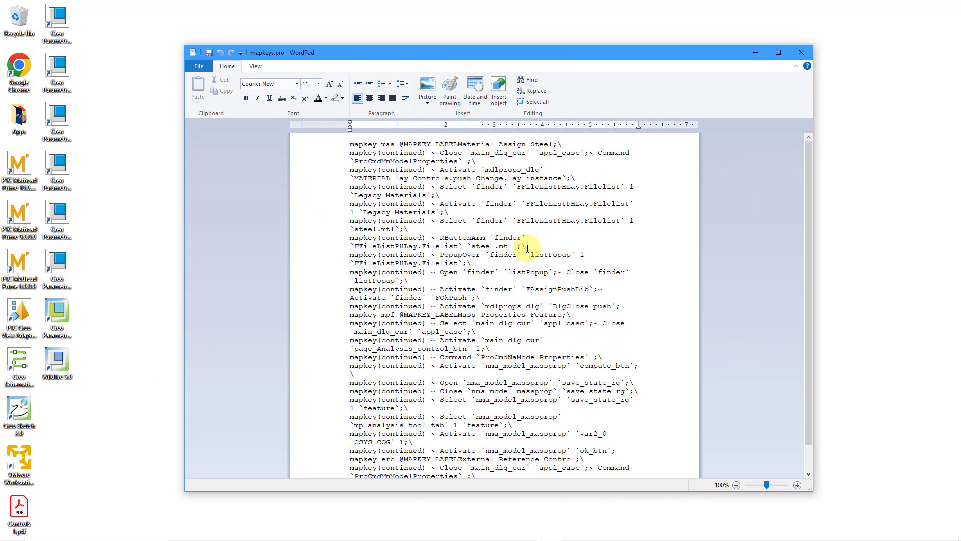
# - Scroll through mapkeys.pro to read the mas, mpf and erc mapkey definitions
pyautogui.scroll(-1, 526, 245)
pyautogui.scroll(1, 525, 244)
pyautogui.scroll(-1, 518, 243)
pyautogui.scroll(1, 508, 241)
pyautogui.scroll(-1, 506, 197)
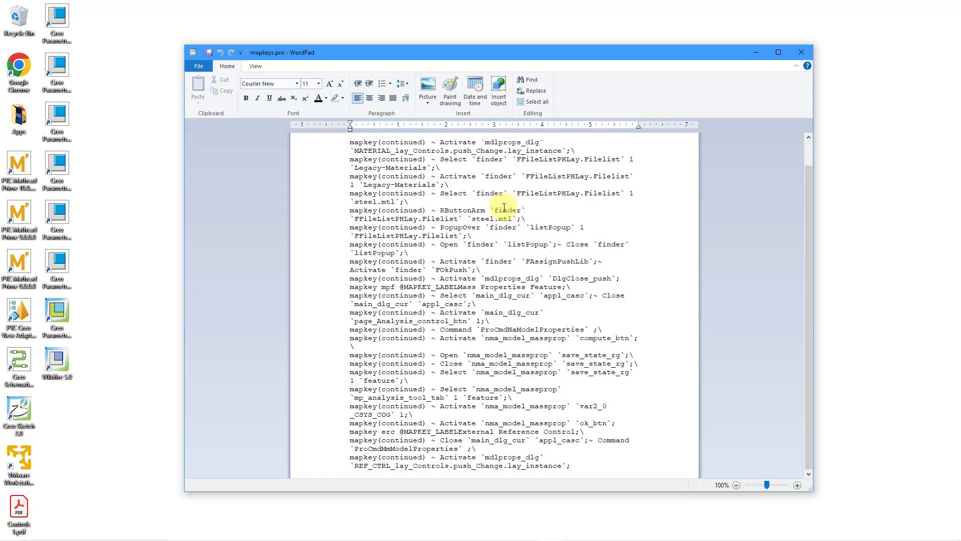
pyautogui.scroll(1, 503, 209)
pyautogui.scroll(-1, 502, 211)
pyautogui.scroll(1, 507, 210)
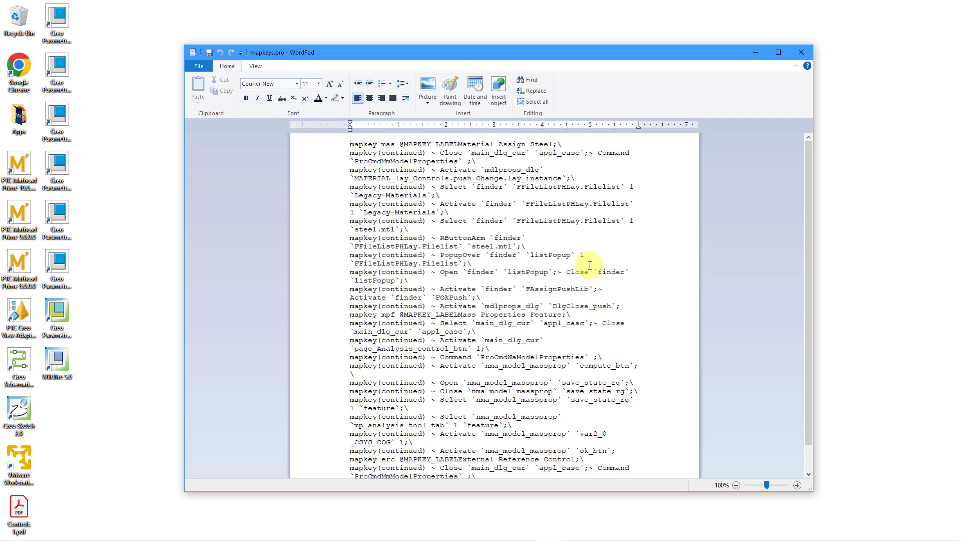
# - Close the mapkeys.pro document in WordPad
pyautogui.click(801, 53)
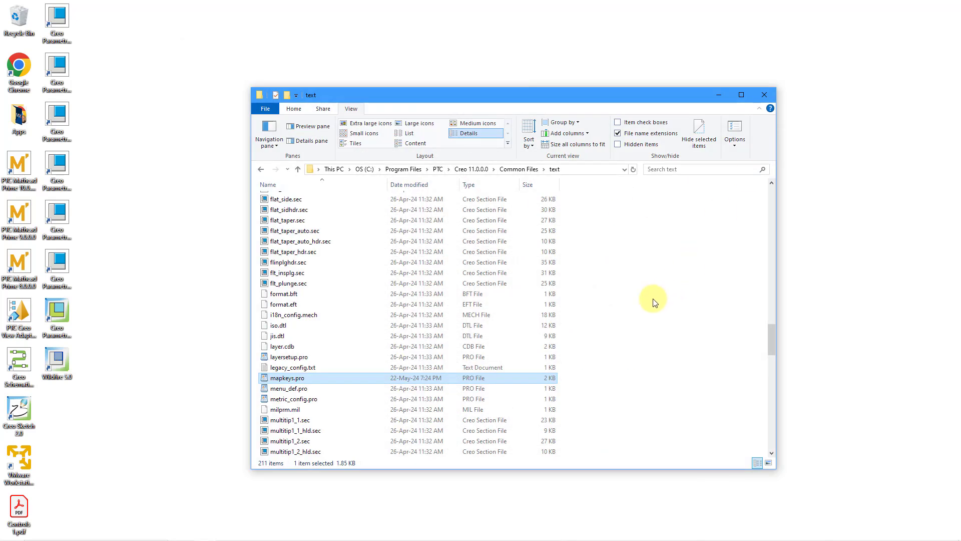